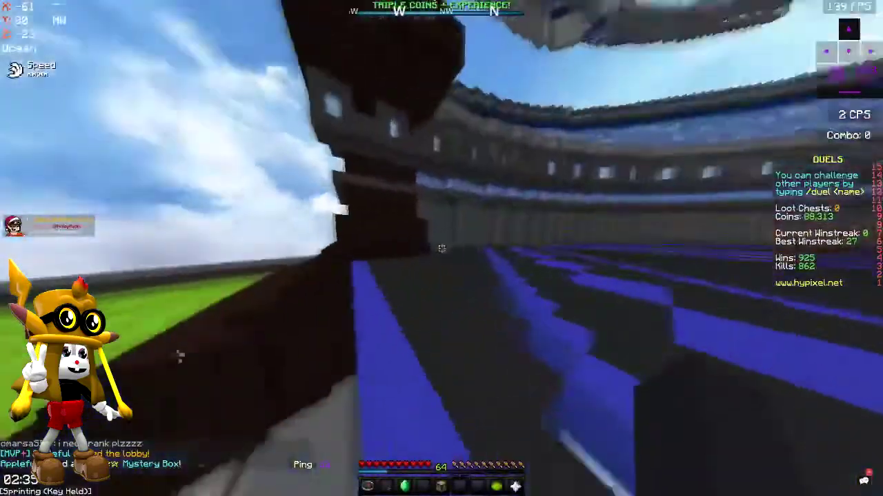
{"action": "key", "text": "w"}
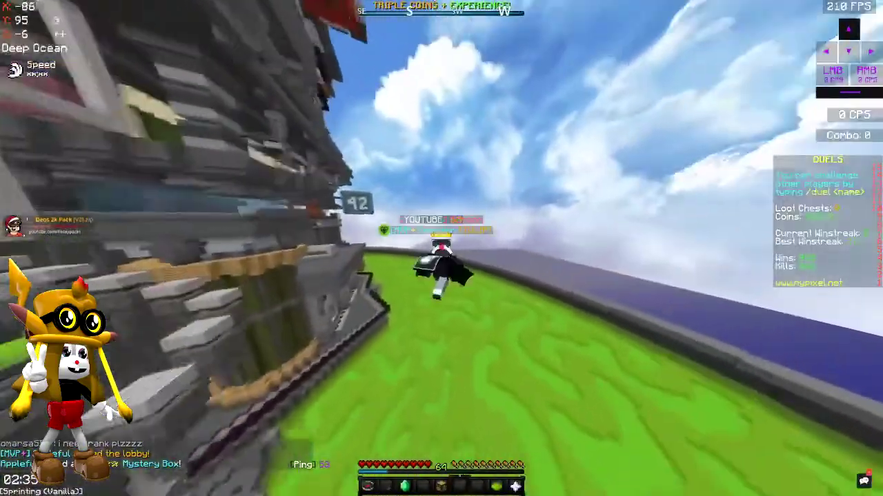
{"action": "key", "text": "w"}
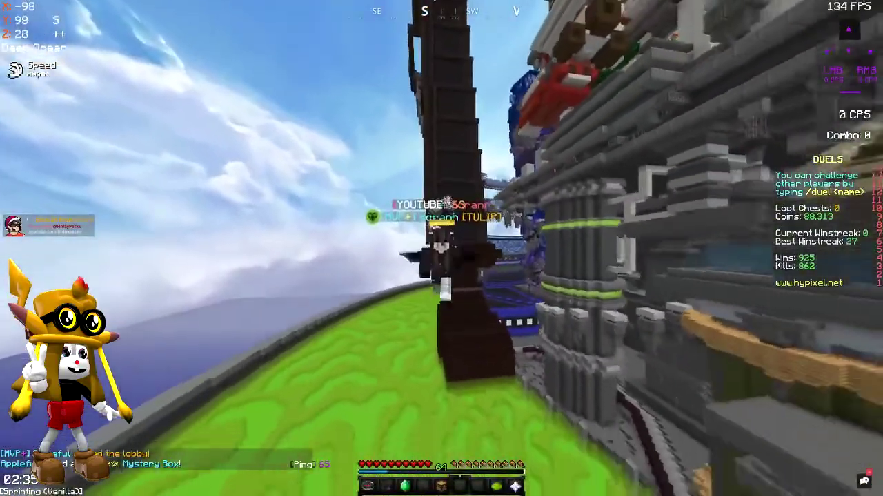
{"action": "key", "text": "w"}
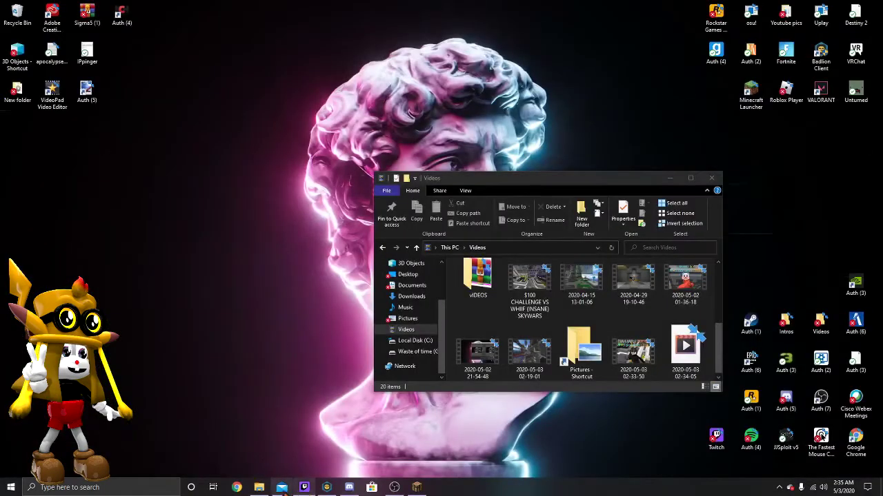
Bring up OBS briefly, then minimize it and the Videos folder window to clear the desktop
{"action": "left_click", "coordinate": [394, 486]}
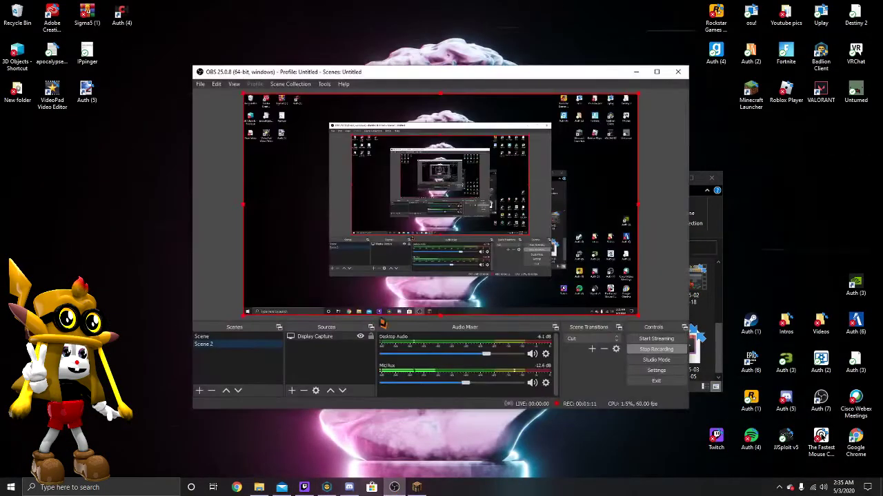
{"action": "left_click", "coordinate": [638, 73]}
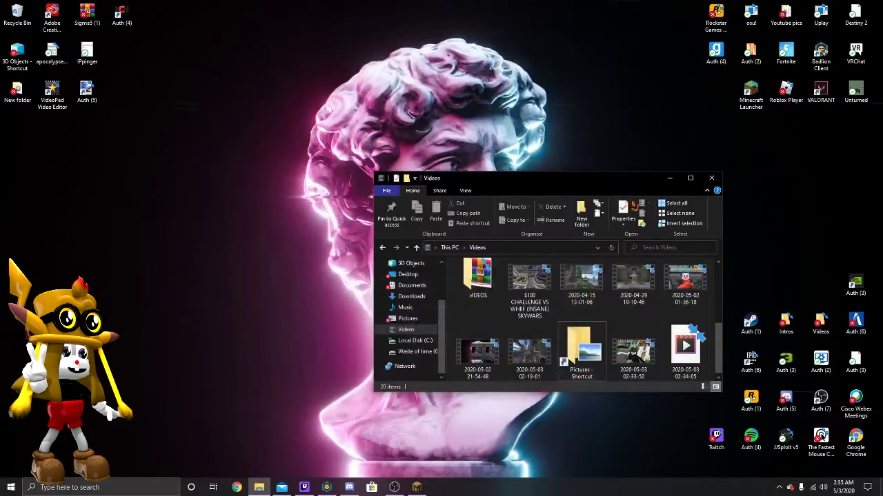
{"action": "left_click", "coordinate": [669, 177]}
{"action": "left_click_drag", "start_coordinate": [349, 237], "coordinate": [214, 441]}
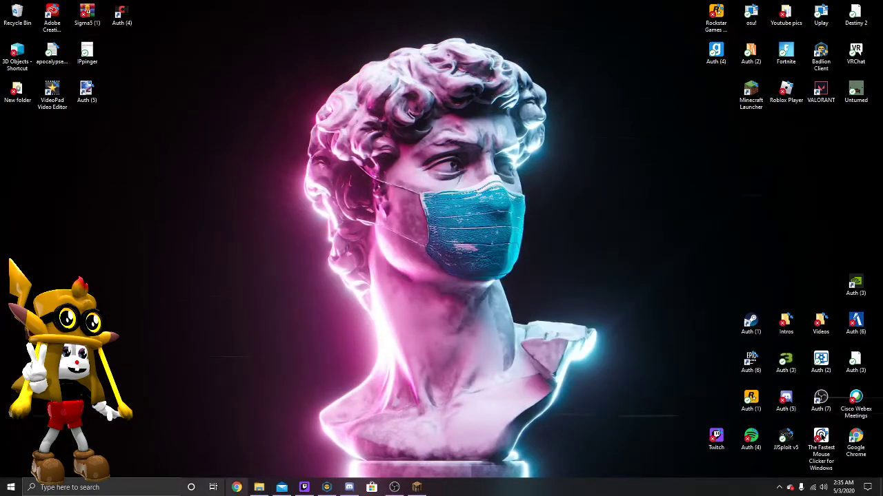
Switch to Chrome, search the web for "Moscow minecraft", and dismiss the notice about the changed search page
{"action": "left_click", "coordinate": [237, 488]}
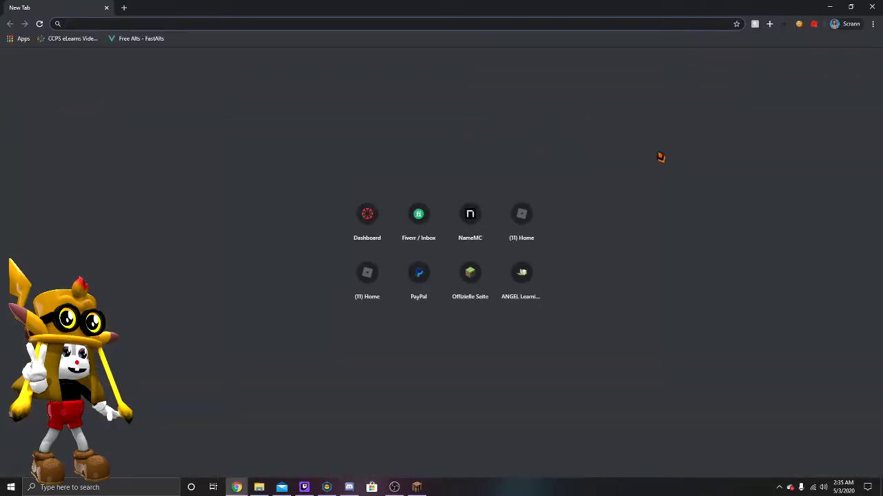
{"action": "type", "text": "Moscow"}
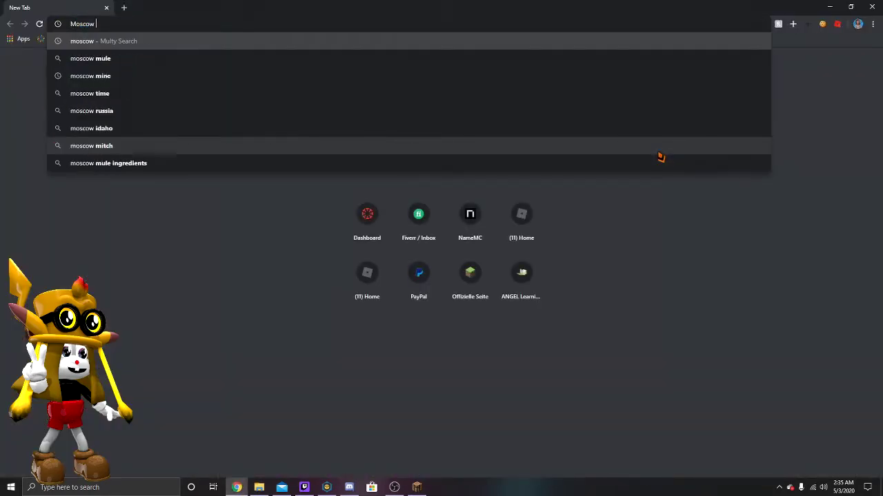
{"action": "key", "text": "BackSpace"}
{"action": "type", "text": "minecraft"}
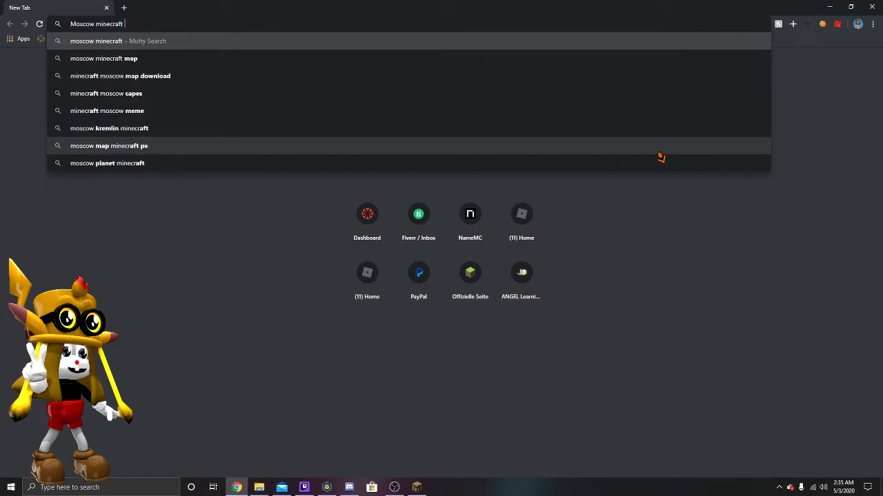
{"action": "key", "text": "Return"}
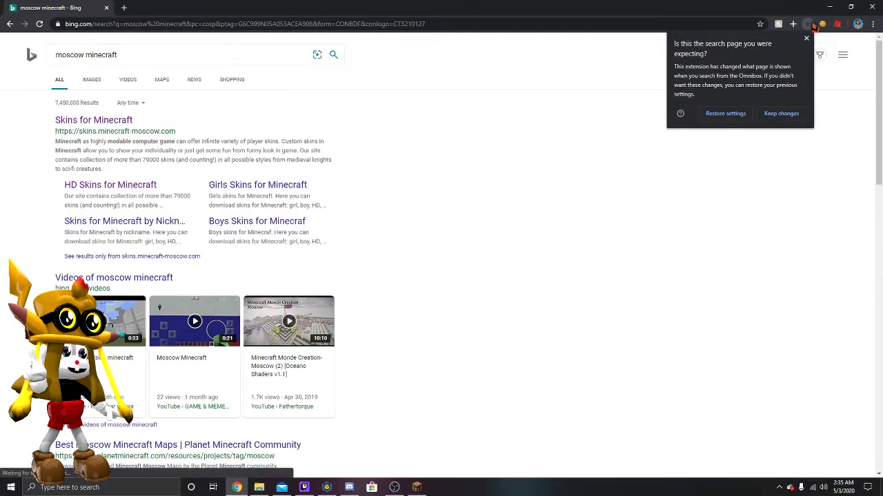
{"action": "left_click", "coordinate": [806, 39]}
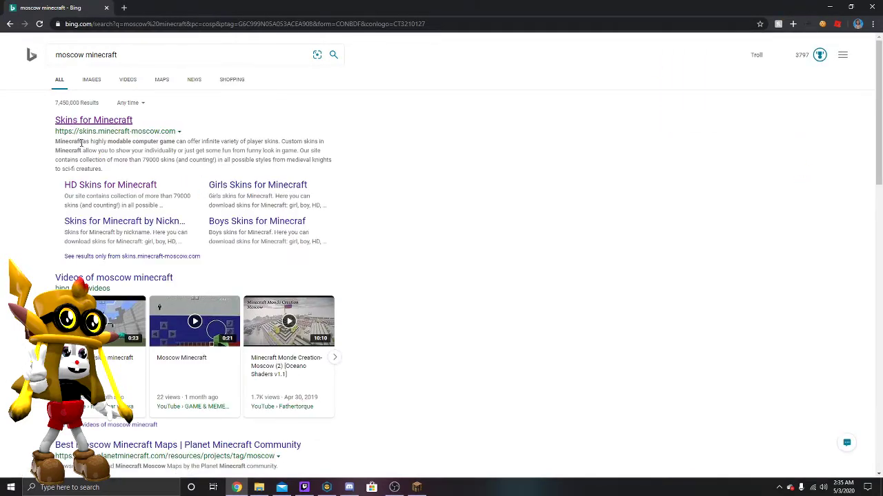
Open the Skins for Minecraft result from skins.minecraft-moscow.com in the search results
{"action": "mouse_move", "coordinate": [57, 134]}
{"action": "left_mouse_down"}
{"action": "mouse_move", "coordinate": [171, 133]}
{"action": "mouse_move", "coordinate": [66, 132]}
{"action": "left_mouse_up"}
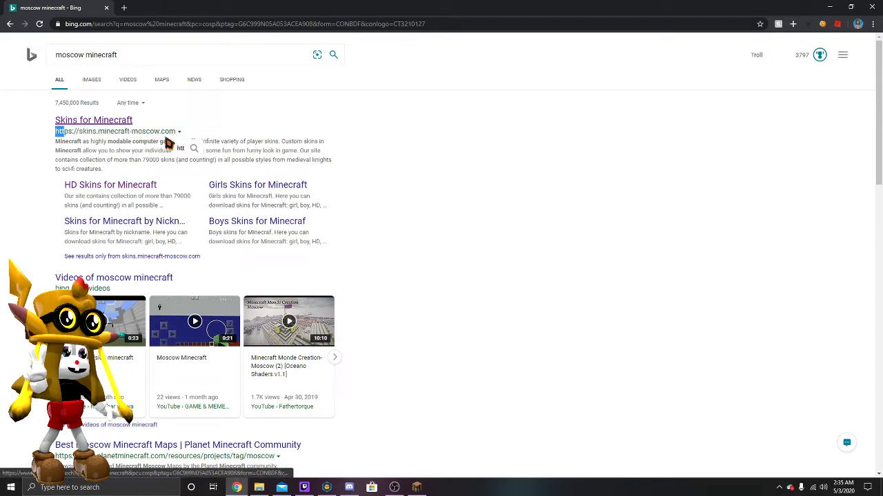
{"action": "left_click", "coordinate": [124, 132]}
{"action": "scroll", "coordinate": [124, 138], "scroll_direction": "down", "scroll_amount": 5}
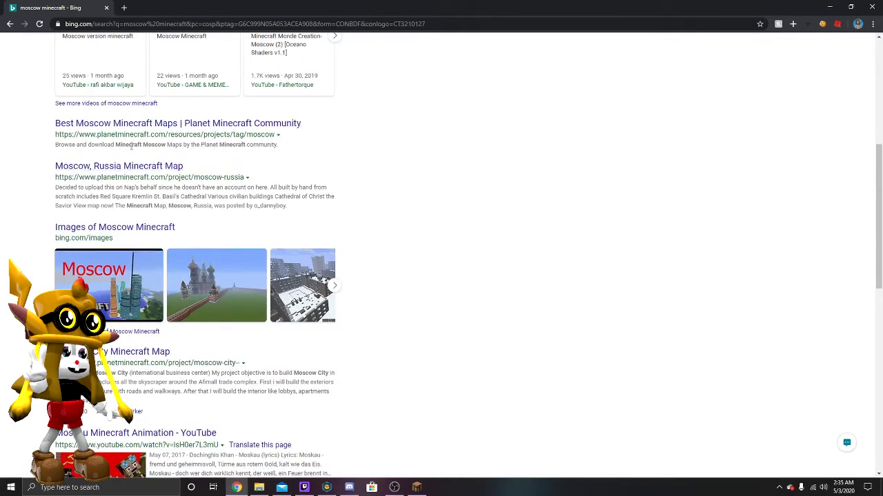
{"action": "scroll", "coordinate": [207, 172], "scroll_direction": "up", "scroll_amount": 5}
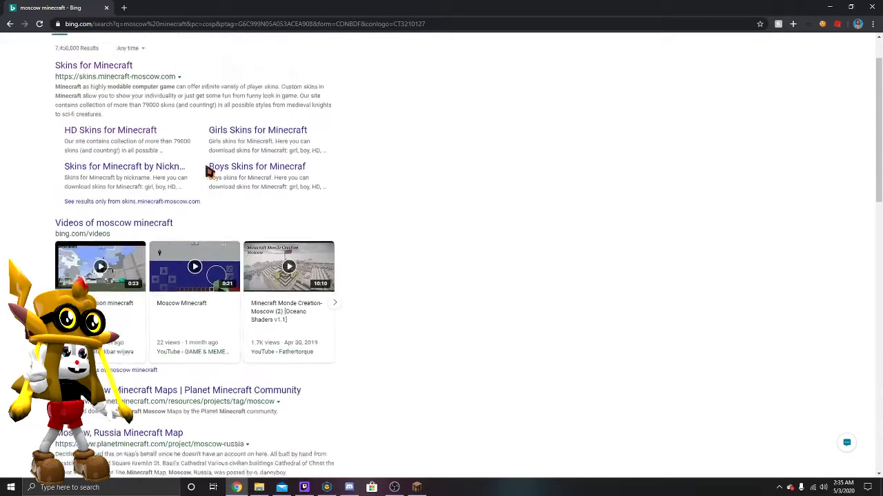
{"action": "left_click", "coordinate": [60, 123]}
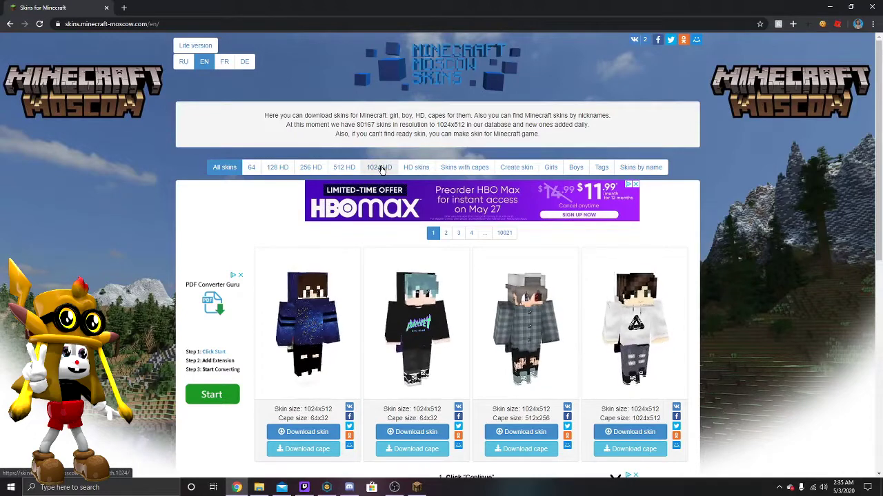
Filter the skin catalogue to show only 1024 HD skins
{"action": "left_click", "coordinate": [381, 170]}
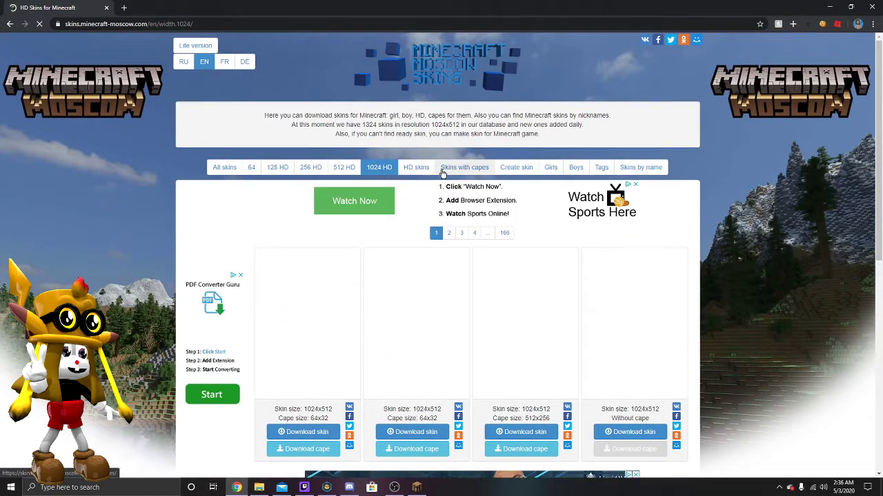
{"action": "scroll", "coordinate": [408, 219], "scroll_direction": "down", "scroll_amount": 3}
{"action": "scroll", "coordinate": [423, 217], "scroll_direction": "up", "scroll_amount": 3}
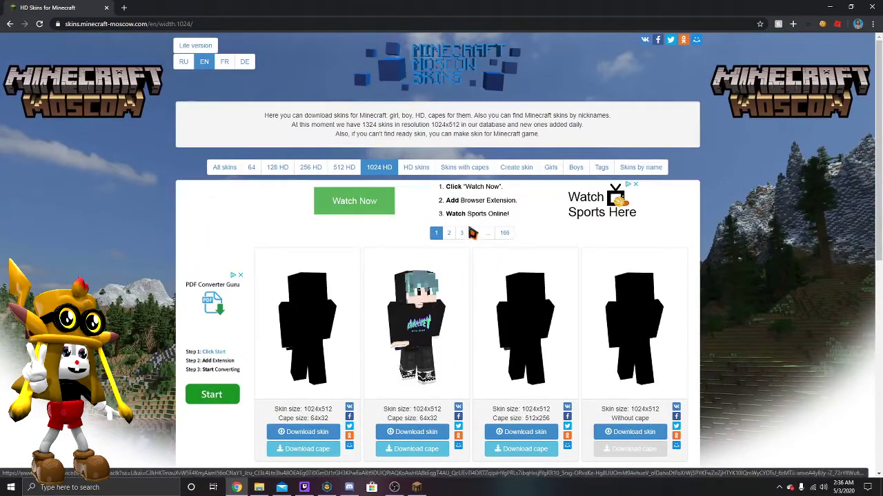
Choose the pink cat-hood girl skin in the second row of the catalogue and download its skin file
{"action": "scroll", "coordinate": [519, 326], "scroll_direction": "down", "scroll_amount": 4}
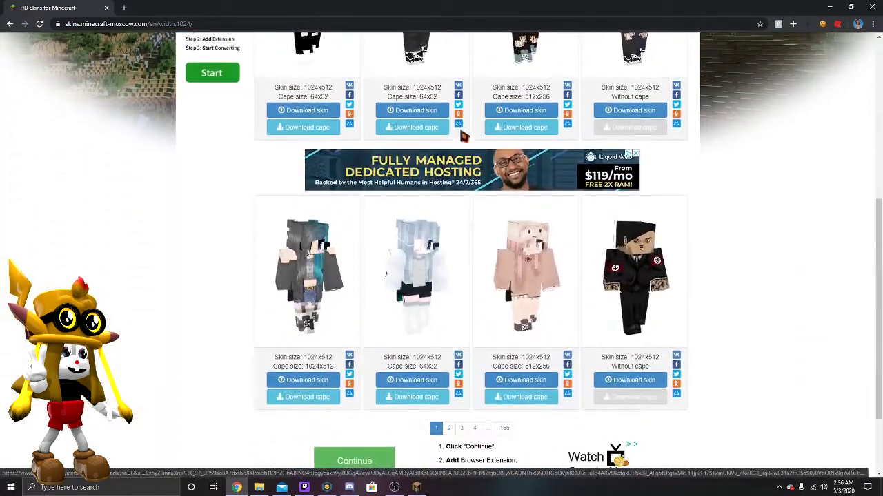
{"action": "scroll", "coordinate": [462, 134], "scroll_direction": "up", "scroll_amount": 2}
{"action": "scroll", "coordinate": [462, 136], "scroll_direction": "up", "scroll_amount": 3}
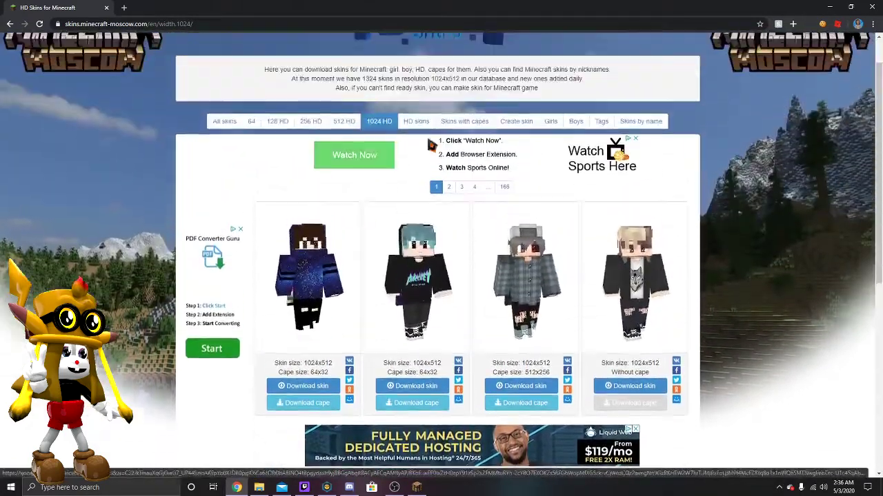
{"action": "scroll", "coordinate": [441, 255], "scroll_direction": "down", "scroll_amount": 5}
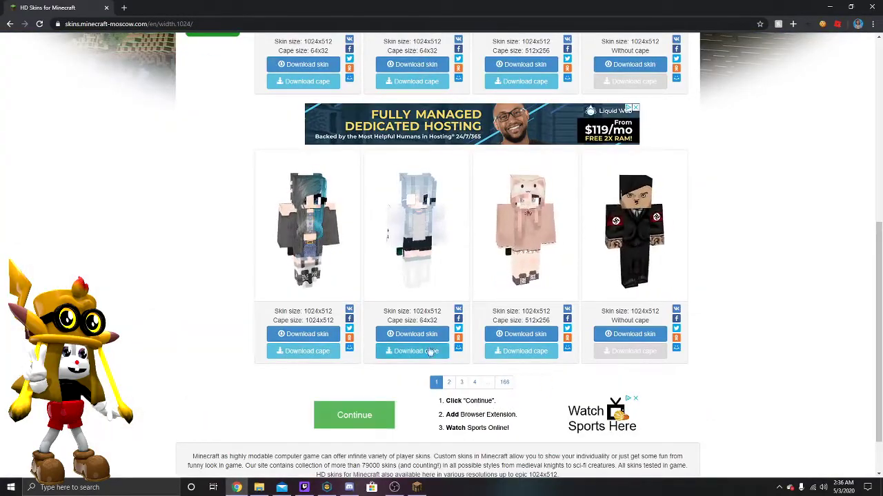
{"action": "scroll", "coordinate": [478, 147], "scroll_direction": "up", "scroll_amount": 4}
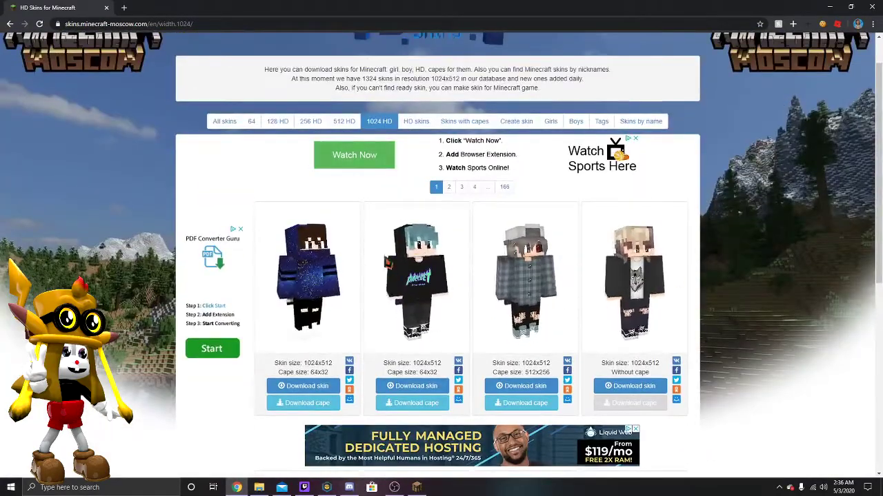
{"action": "scroll", "coordinate": [394, 276], "scroll_direction": "down", "scroll_amount": 1}
{"action": "scroll", "coordinate": [393, 276], "scroll_direction": "down", "scroll_amount": 4}
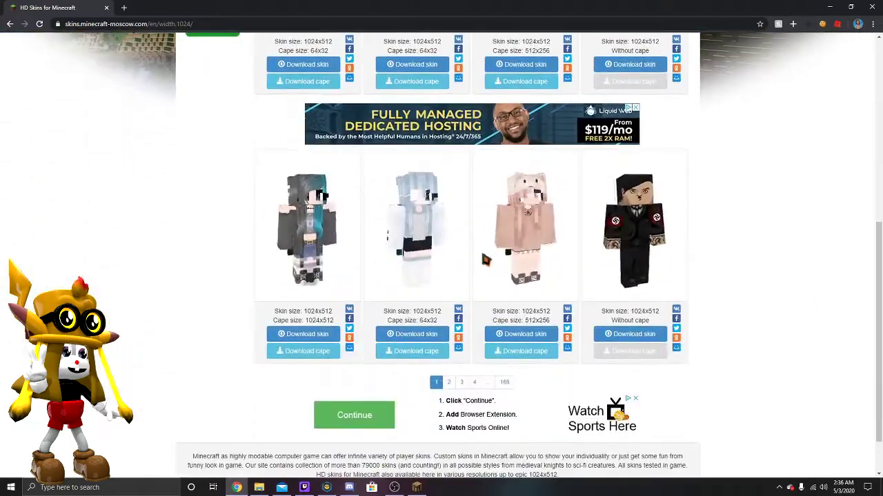
{"action": "left_click", "coordinate": [513, 335]}
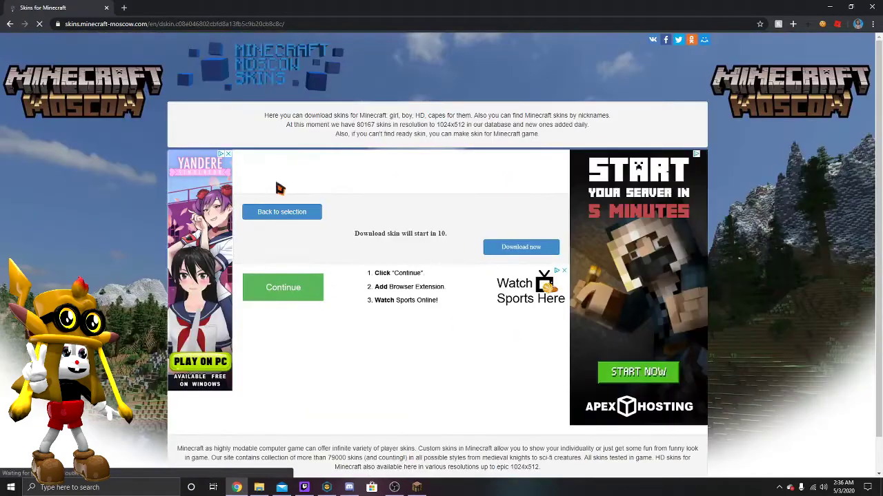
{"action": "left_click_drag", "start_coordinate": [357, 235], "coordinate": [440, 243]}
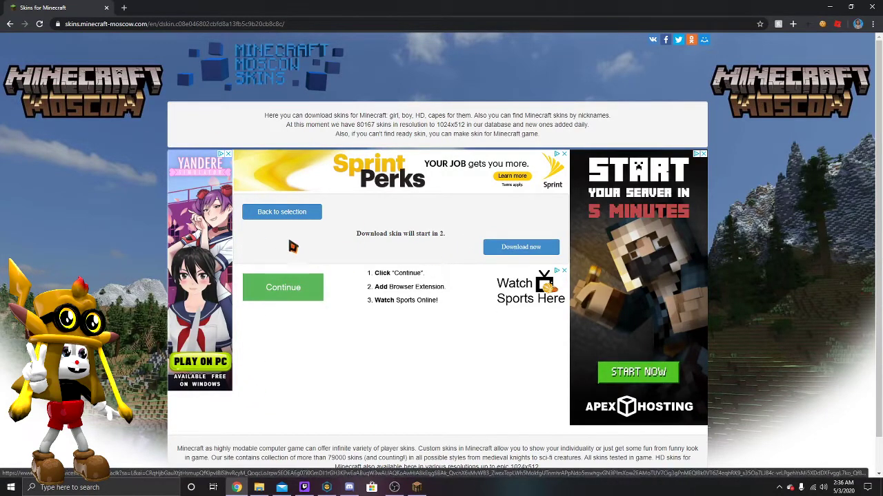
{"action": "mouse_move", "coordinate": [446, 235]}
{"action": "left_mouse_down"}
{"action": "mouse_move", "coordinate": [413, 234]}
{"action": "mouse_move", "coordinate": [440, 234]}
{"action": "left_mouse_up"}
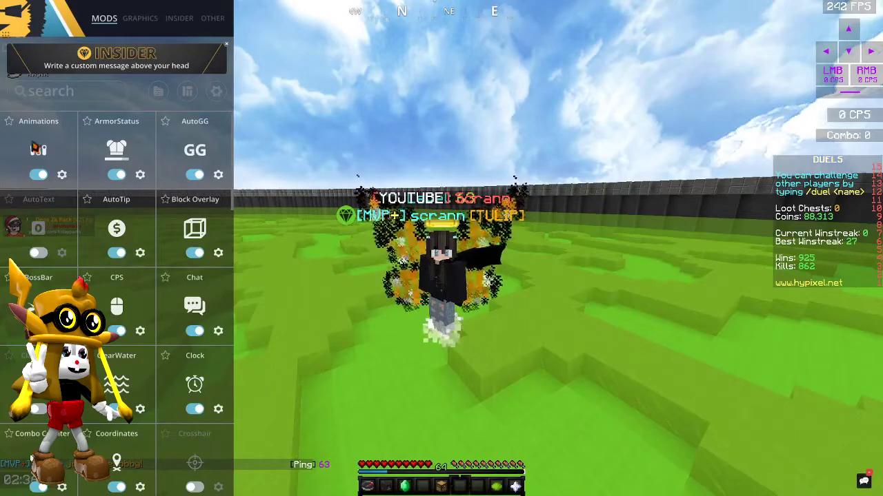
Switch back to Minecraft and open the HD Skins GUI from the client's Insider settings
{"action": "left_click", "coordinate": [179, 20]}
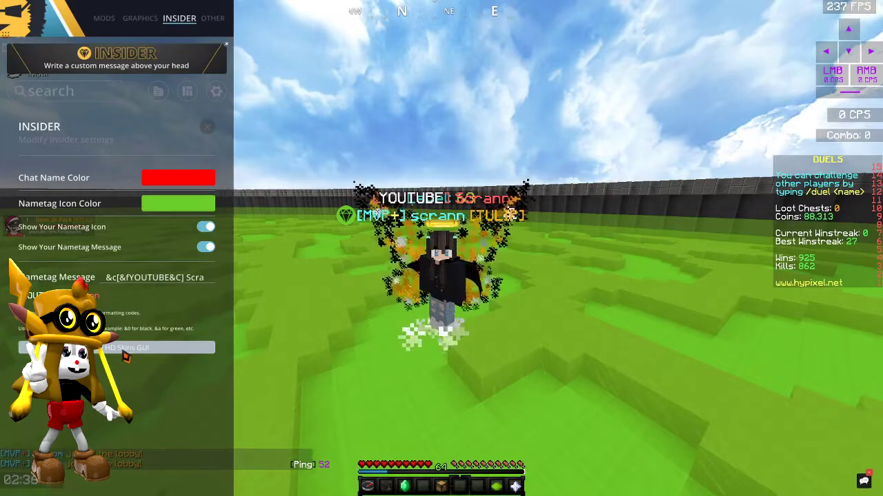
{"action": "left_click", "coordinate": [126, 349]}
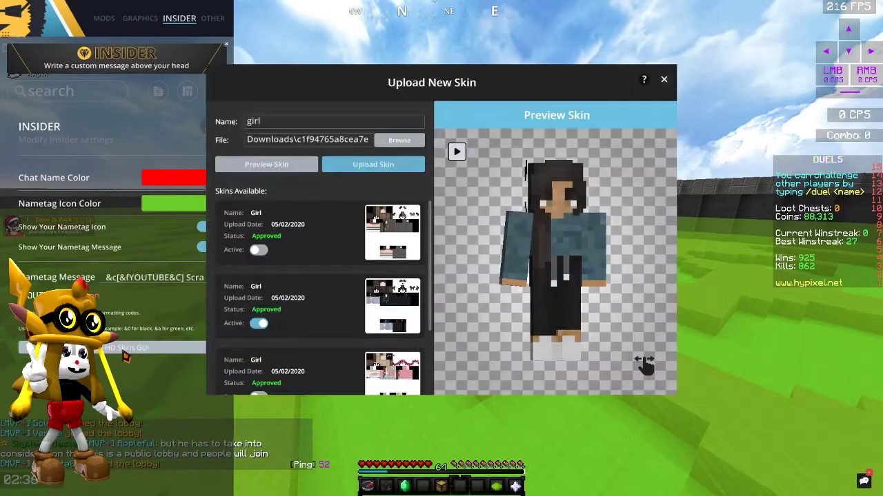
Clear the previous file path and skin name from the Upload New Skin form
{"action": "left_click", "coordinate": [339, 140]}
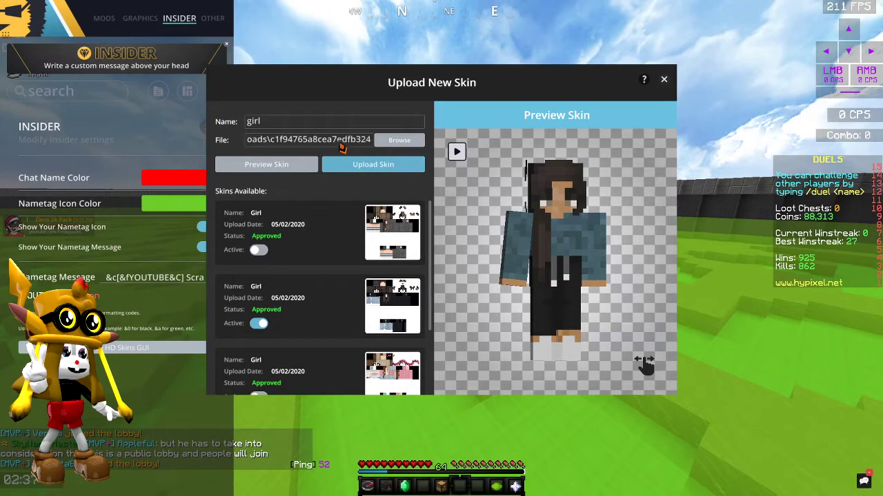
{"action": "key", "text": "BackSpace"}
{"action": "key", "text": "BackSpace"}
{"action": "key", "text": "BackSpace"}
{"action": "key", "text": "BackSpace"}
{"action": "key", "text": "BackSpace"}
{"action": "key", "text": "BackSpace"}
{"action": "key", "text": "BackSpace"}
{"action": "key", "text": "BackSpace"}
{"action": "key", "text": "BackSpace"}
{"action": "key", "text": "BackSpace"}
{"action": "key", "text": "BackSpace"}
{"action": "key", "text": "BackSpace"}
{"action": "key", "text": "BackSpace"}
{"action": "key", "text": "BackSpace"}
{"action": "key", "text": "BackSpace"}
{"action": "key", "text": "BackSpace"}
{"action": "key", "text": "BackSpace"}
{"action": "key", "text": "BackSpace"}
{"action": "key", "text": "BackSpace"}
{"action": "key", "text": "BackSpace"}
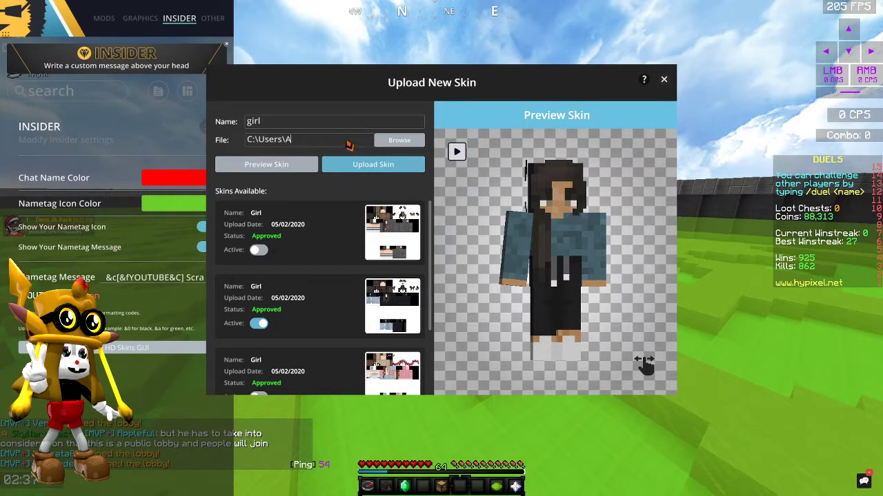
{"action": "key", "text": "BackSpace"}
{"action": "key", "text": "BackSpace"}
{"action": "key", "text": "BackSpace"}
{"action": "key", "text": "BackSpace"}
{"action": "left_click", "coordinate": [307, 120]}
{"action": "key", "text": "BackSpace"}
{"action": "key", "text": "BackSpace"}
{"action": "key", "text": "BackSpace"}
{"action": "key", "text": "BackSpace"}
{"action": "left_click", "coordinate": [296, 142]}
{"action": "key", "text": "BackSpace"}
{"action": "key", "text": "BackSpace"}
{"action": "key", "text": "BackSpace"}
{"action": "key", "text": "BackSpace"}
{"action": "key", "text": "BackSpace"}
{"action": "key", "text": "BackSpace"}
Name the new skin "Girl" and check the last entry in the list of available skins
{"action": "left_click", "coordinate": [297, 123]}
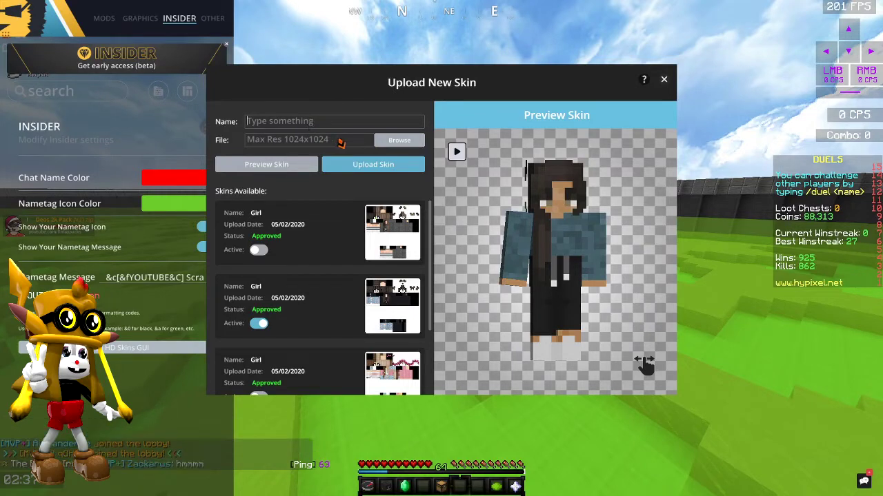
{"action": "type", "text": "Girl"}
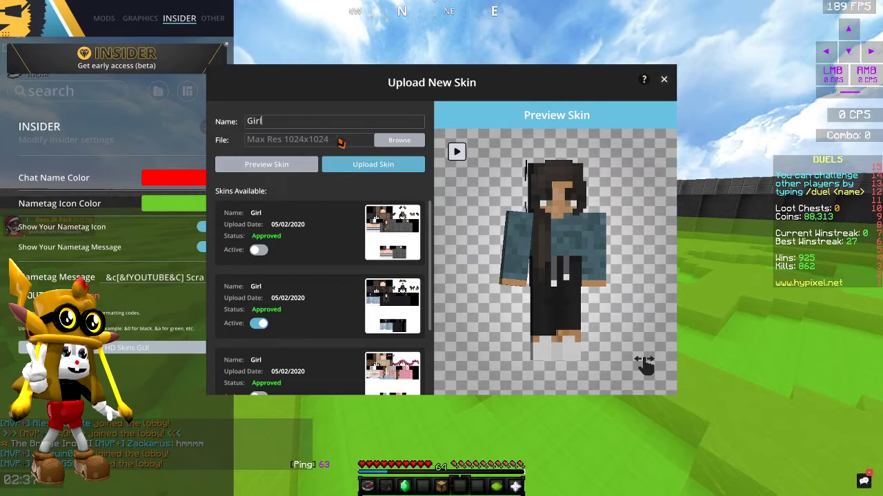
{"action": "scroll", "coordinate": [339, 300], "scroll_direction": "down", "scroll_amount": 3}
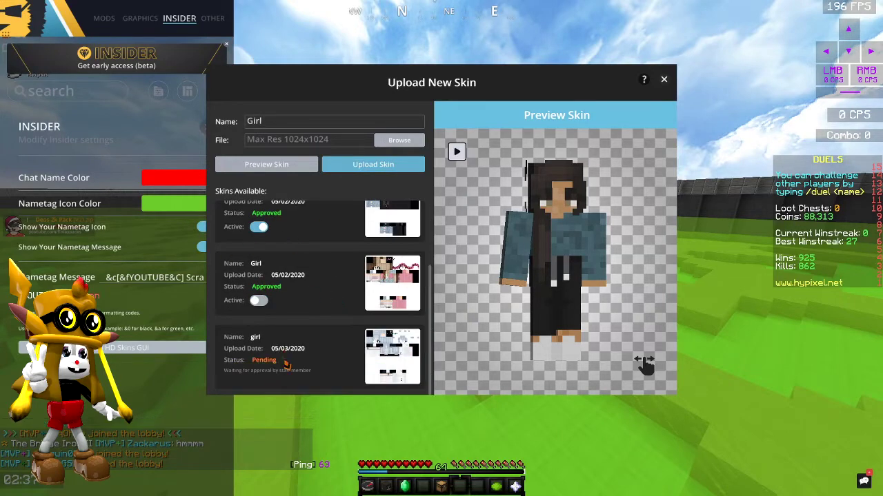
Load the downloaded cat-hood skin file into the upload form, then preview it and rotate the model
{"action": "scroll", "coordinate": [291, 360], "scroll_direction": "up", "scroll_amount": 5}
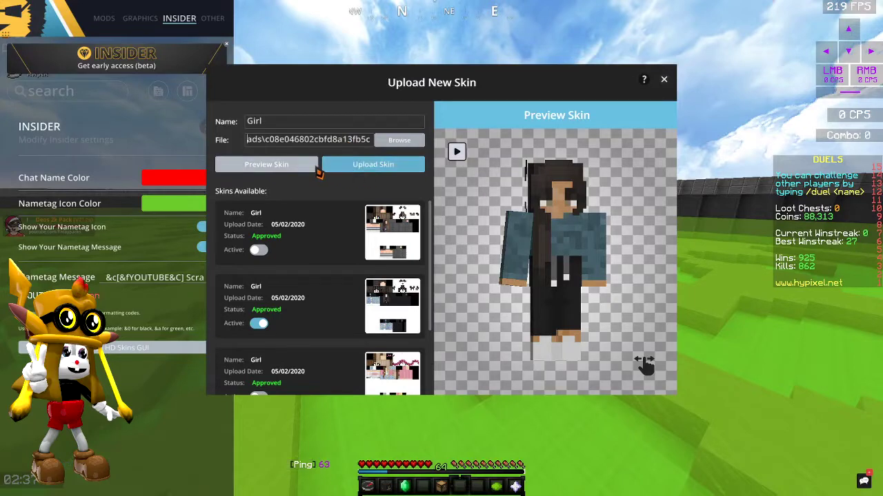
{"action": "left_click", "coordinate": [292, 166]}
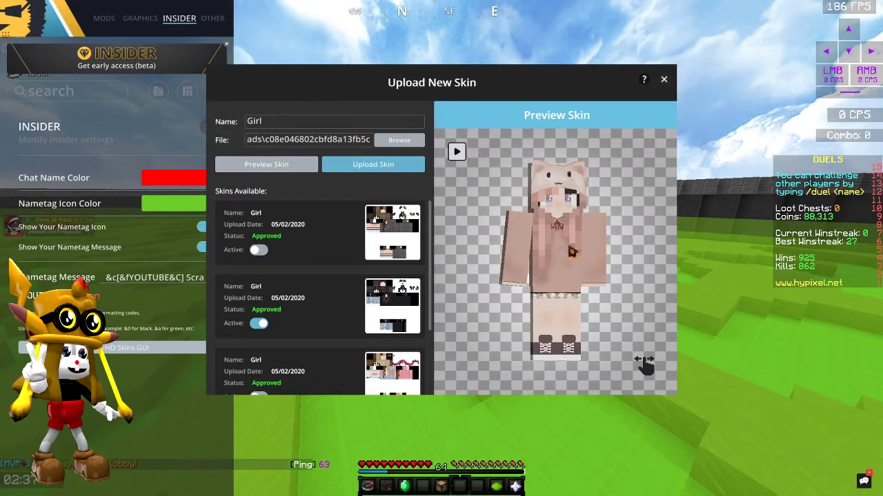
{"action": "left_click_drag", "start_coordinate": [571, 253], "coordinate": [480, 268]}
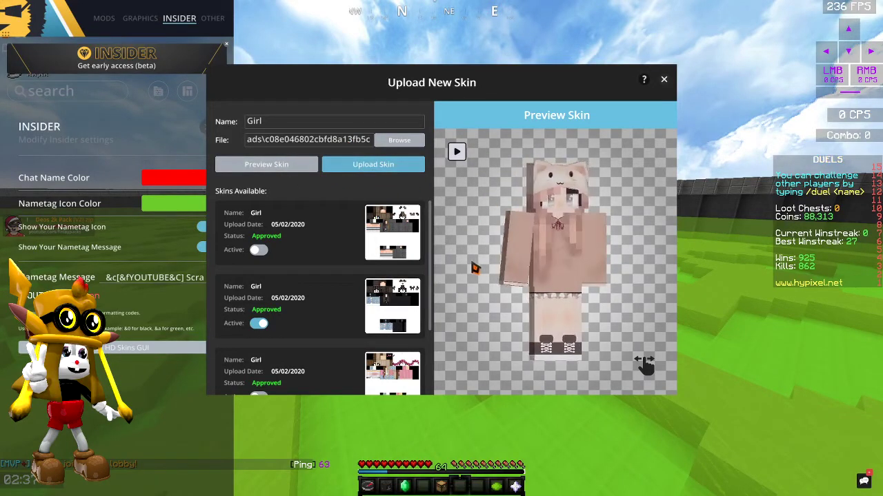
Upload the "Girl" skin and compare its approval status with the active and other listed skins
{"action": "left_click", "coordinate": [369, 170]}
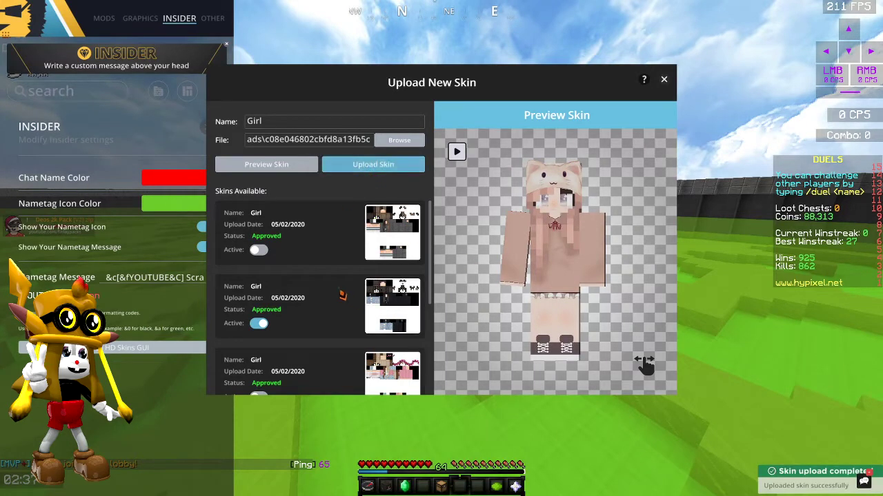
{"action": "scroll", "coordinate": [338, 292], "scroll_direction": "down", "scroll_amount": 3}
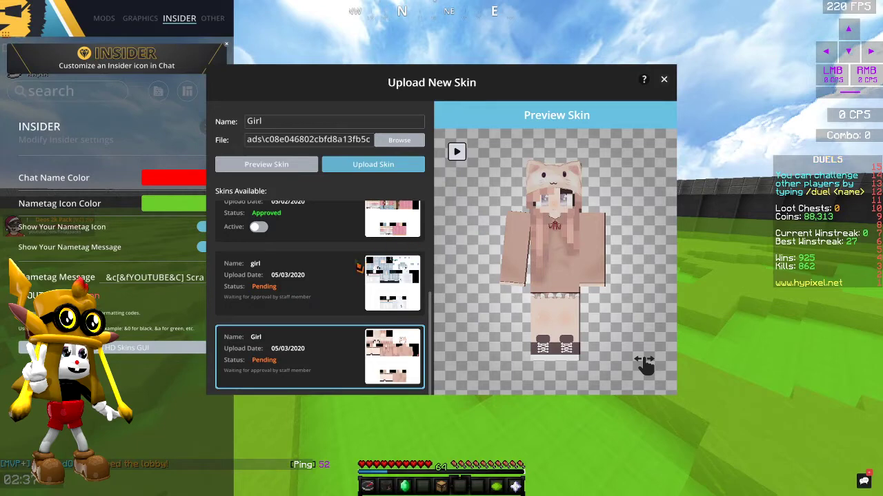
{"action": "scroll", "coordinate": [262, 293], "scroll_direction": "up", "scroll_amount": 5}
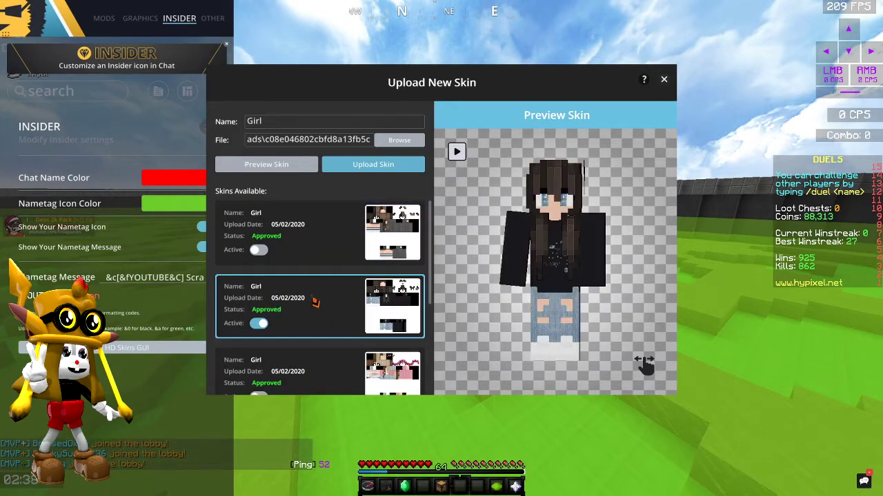
{"action": "scroll", "coordinate": [314, 298], "scroll_direction": "down", "scroll_amount": 5}
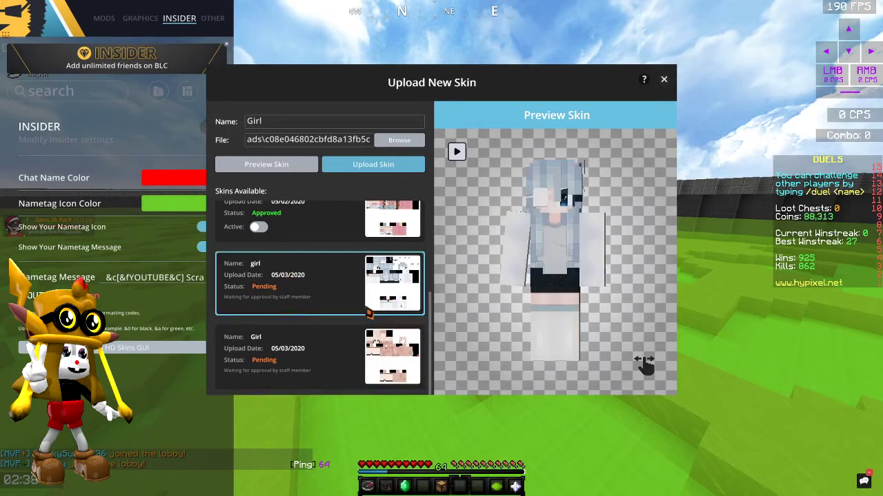
Close the HD Skins GUI and Insider settings and look at the character wearing the active skin in the game
{"action": "left_click", "coordinate": [663, 79]}
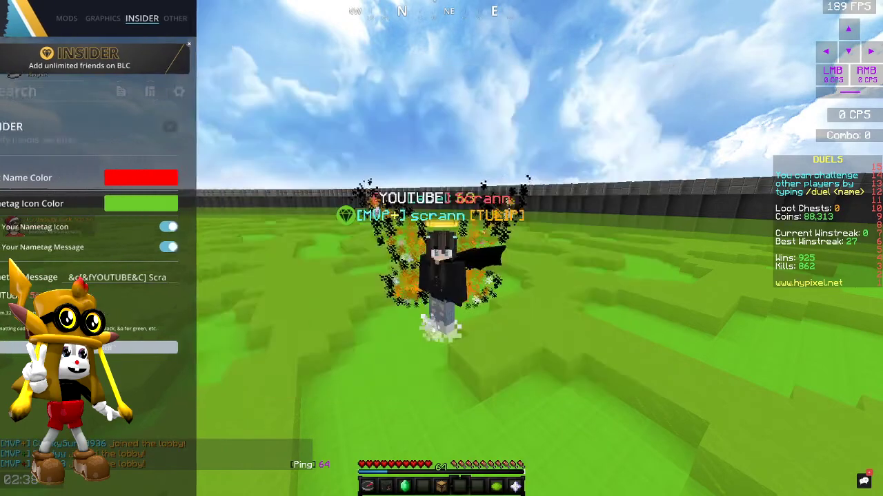
{"action": "key", "text": "Escape"}
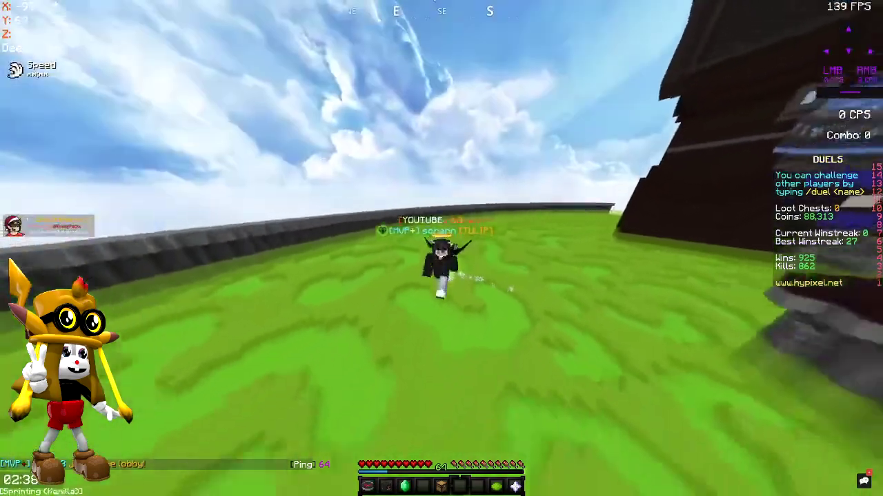
{"action": "key", "text": "Shift_R"}
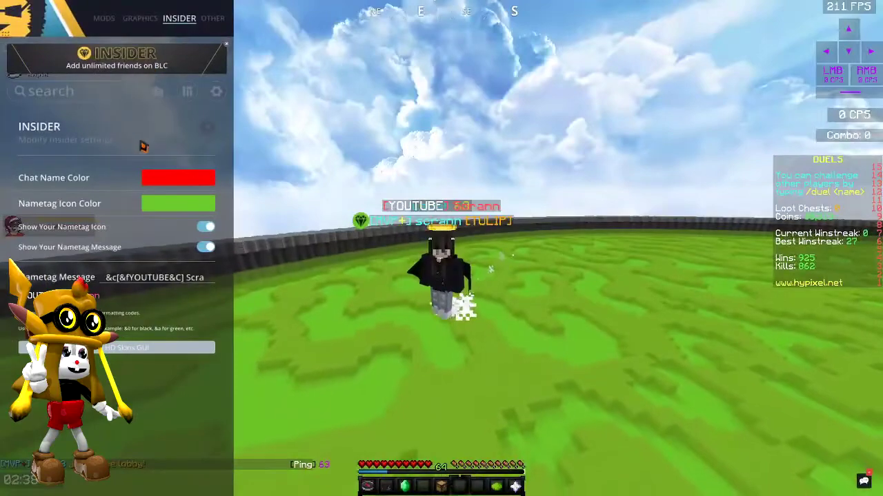
{"action": "left_click", "coordinate": [194, 95]}
{"action": "key", "text": "Escape"}
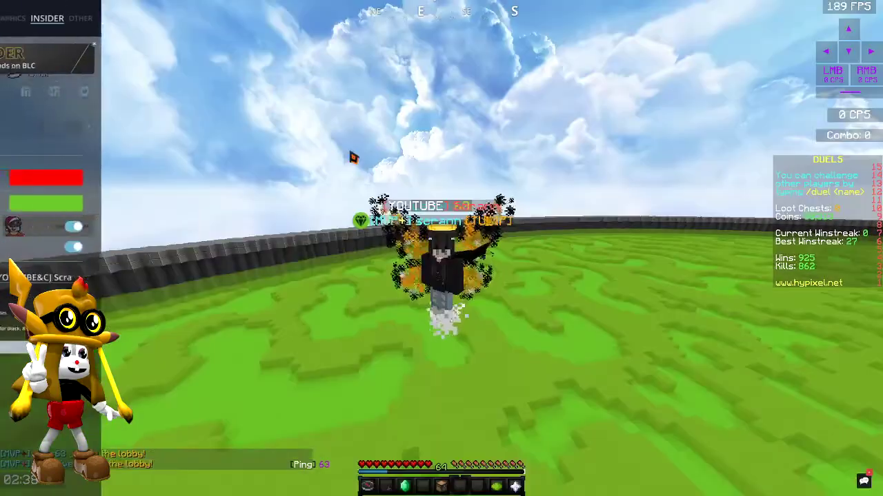
{"action": "key", "text": "Escape"}
Reopen the HD Skins GUI, review the approval status of the most recently uploaded skins, and return to the game
{"action": "key", "text": "Shift_R"}
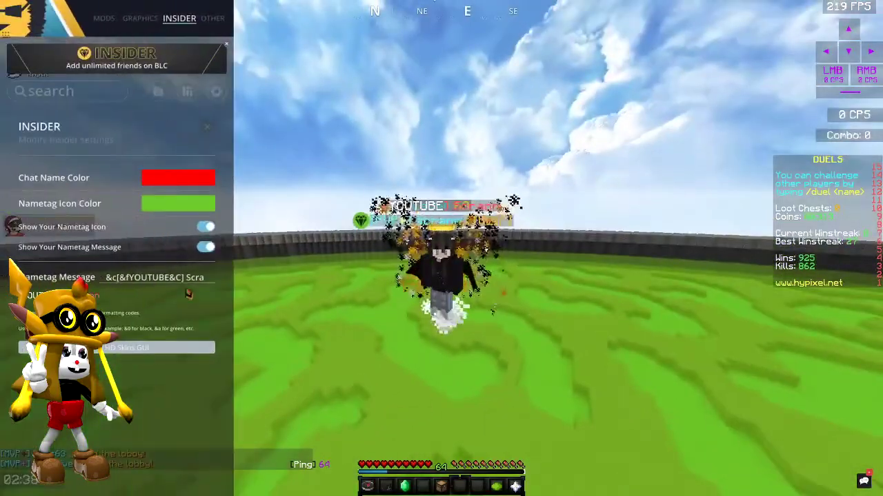
{"action": "left_click", "coordinate": [146, 350]}
{"action": "scroll", "coordinate": [255, 343], "scroll_direction": "down", "scroll_amount": 2}
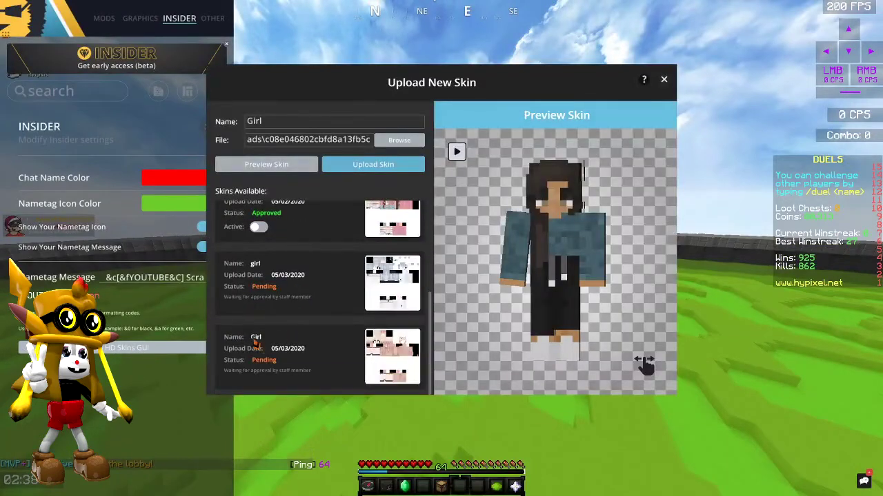
{"action": "scroll", "coordinate": [315, 278], "scroll_direction": "up", "scroll_amount": 5}
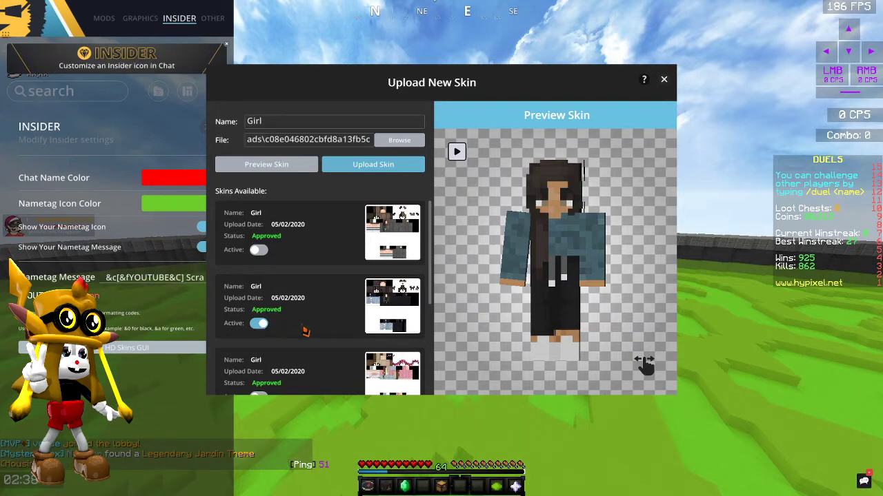
{"action": "scroll", "coordinate": [306, 332], "scroll_direction": "down", "scroll_amount": 5}
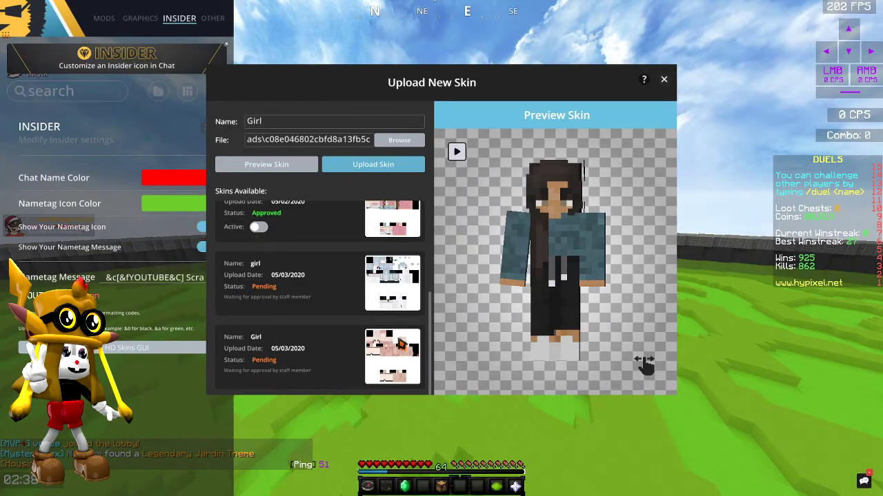
{"action": "left_click", "coordinate": [366, 362]}
{"action": "left_click", "coordinate": [663, 80]}
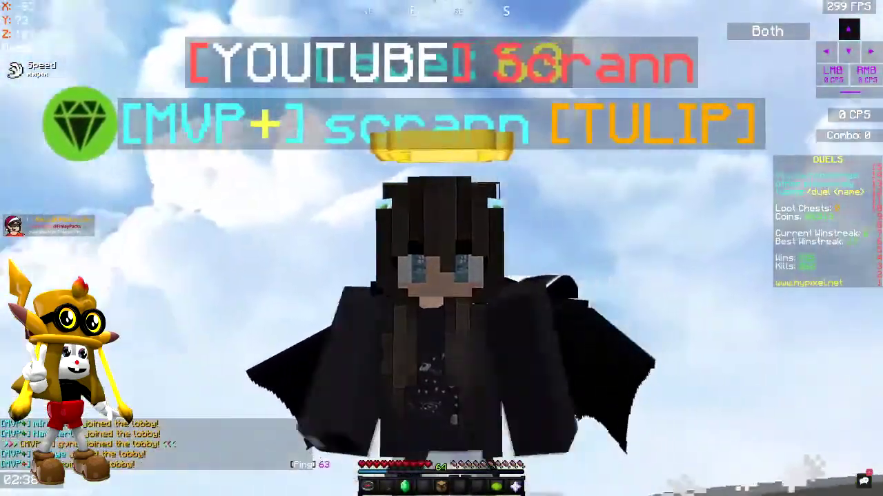
{"action": "key", "text": "ctrl+w"}
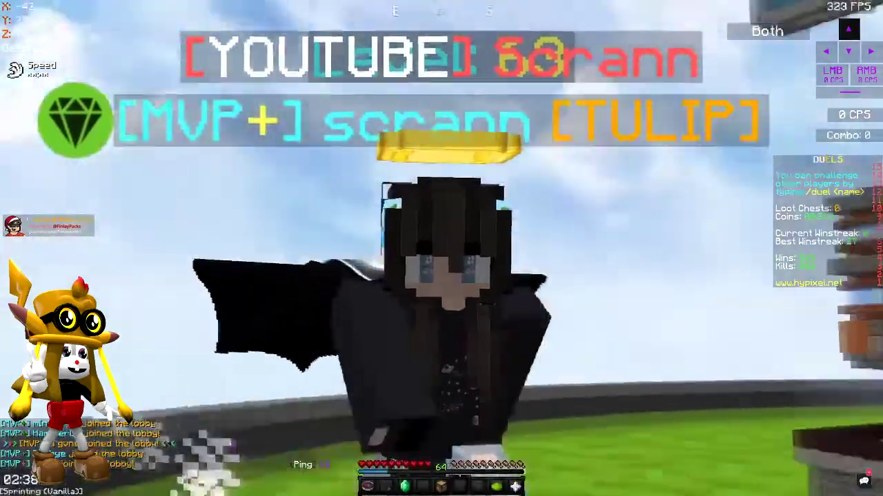